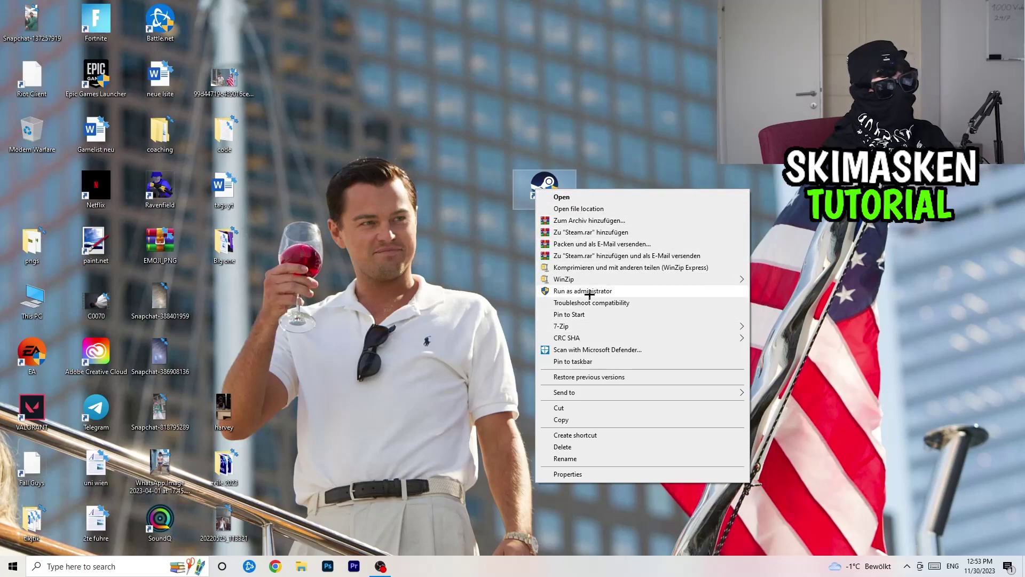
# - Move the Steam shortcut slightly across the desktop and open its Properties
pyautogui.click(471, 273)
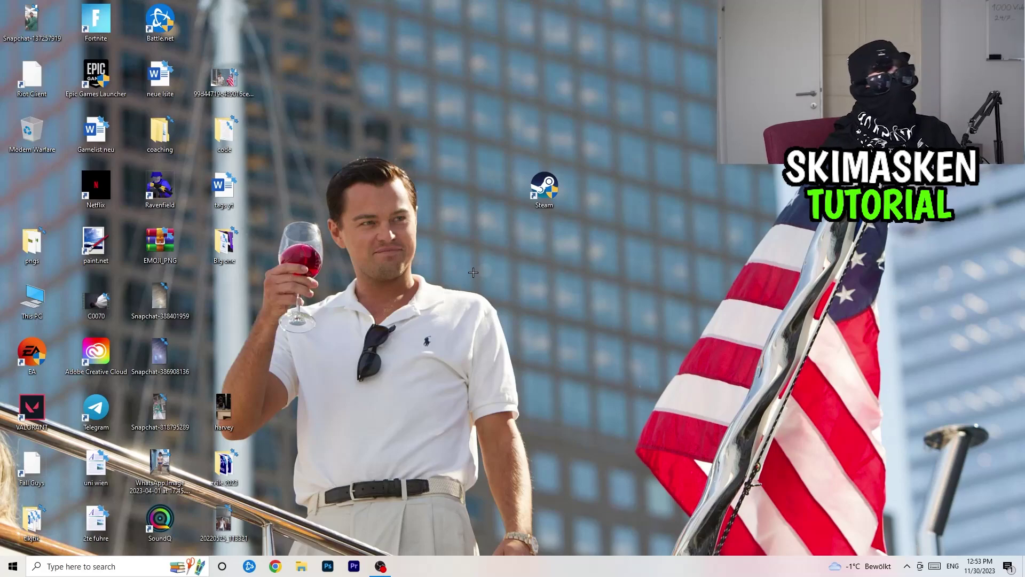
pyautogui.moveTo(534, 176); pyautogui.dragTo(492, 184)
pyautogui.rightClick(492, 184)
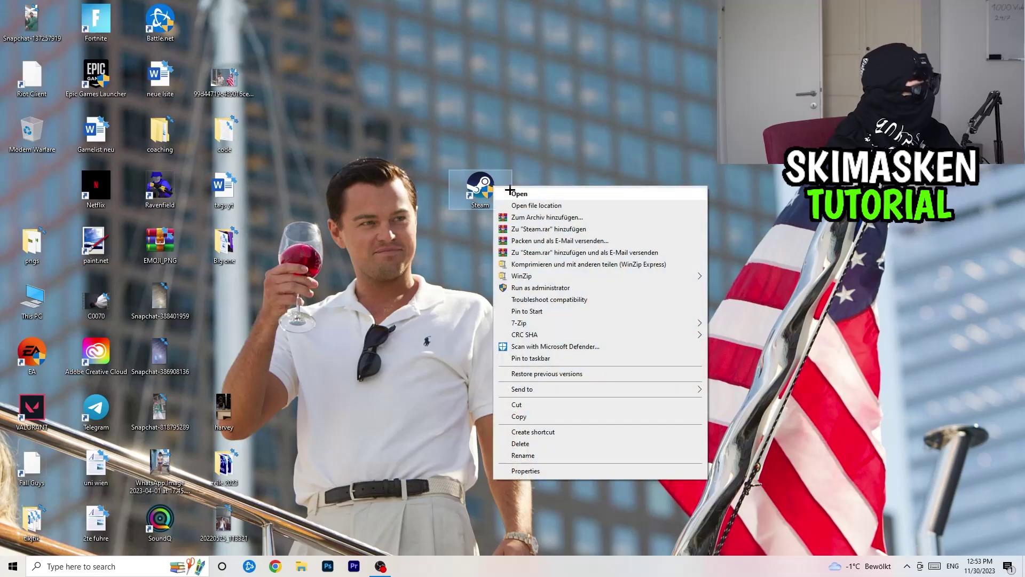
pyautogui.click(545, 469)
pyautogui.moveTo(623, 193); pyautogui.dragTo(442, 145)
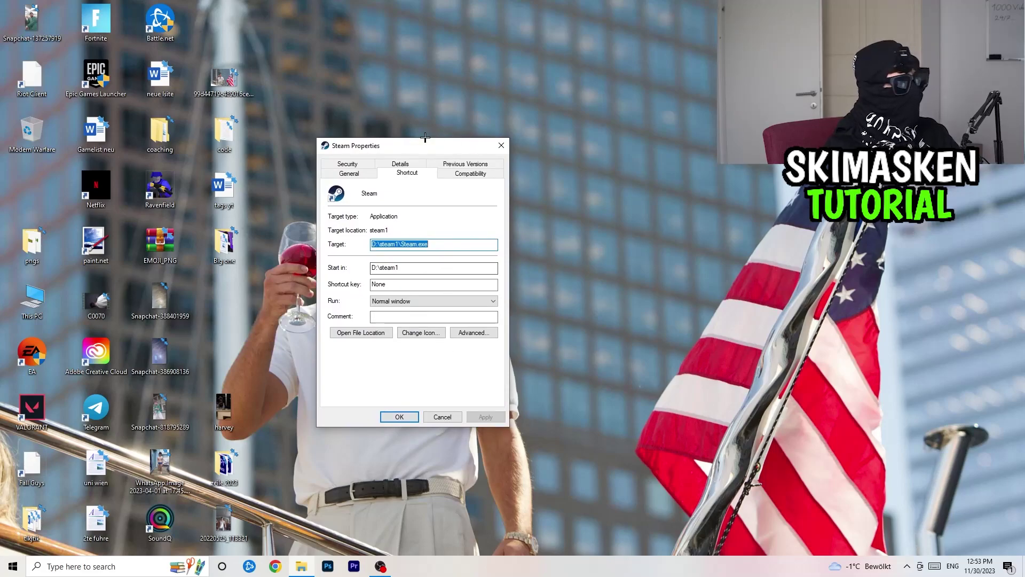
# - Review the Steam shortcut's compatibility settings, including the available Windows compatibility modes, and accept them without changes
pyautogui.click(452, 171)
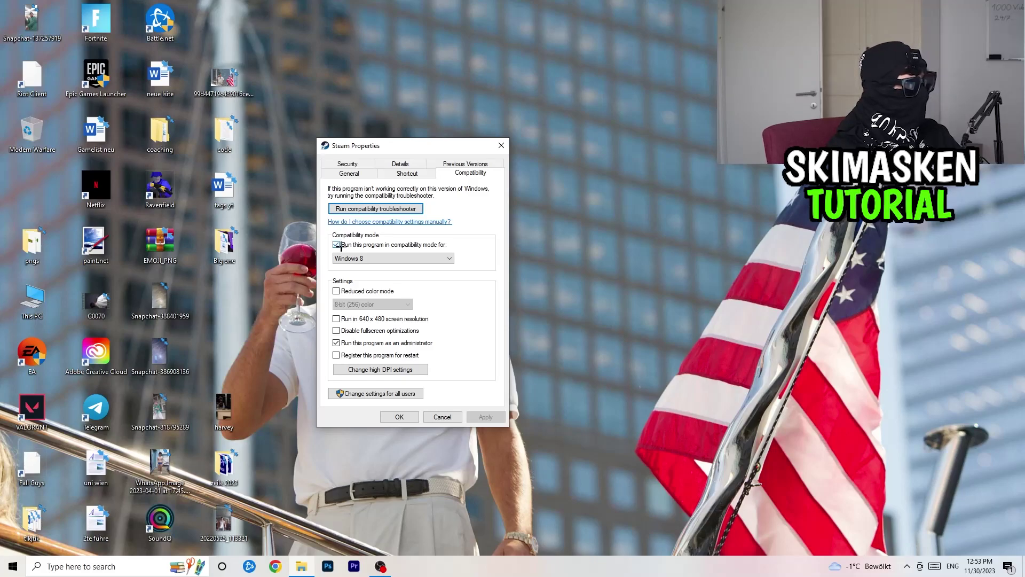
pyautogui.click(395, 258)
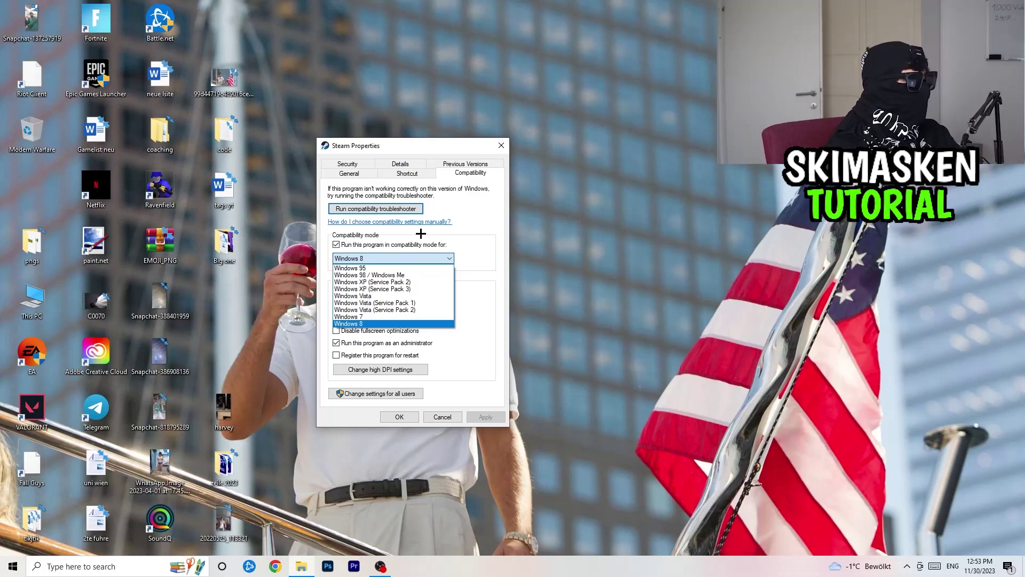
pyautogui.click(490, 234)
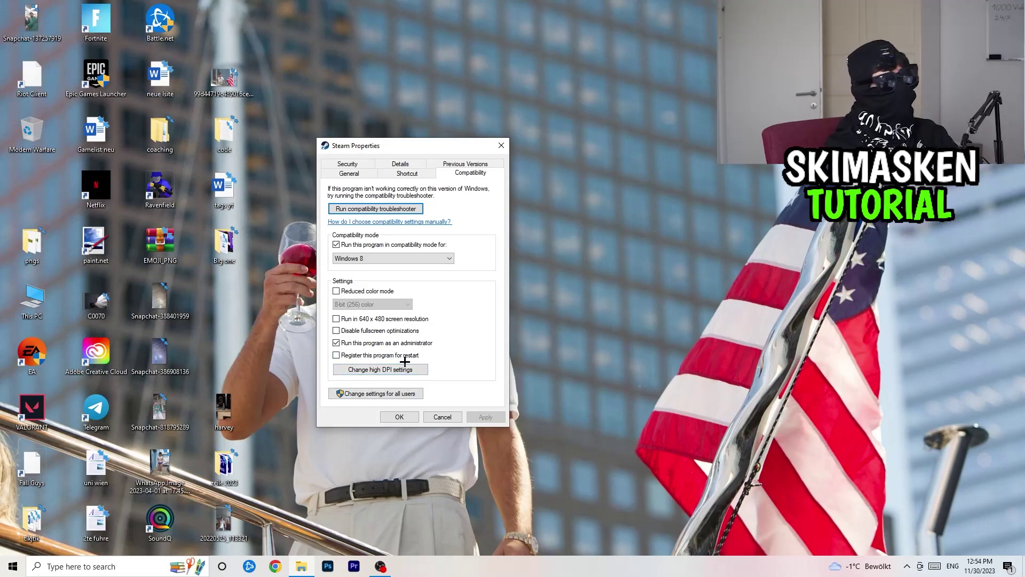
pyautogui.click(401, 416)
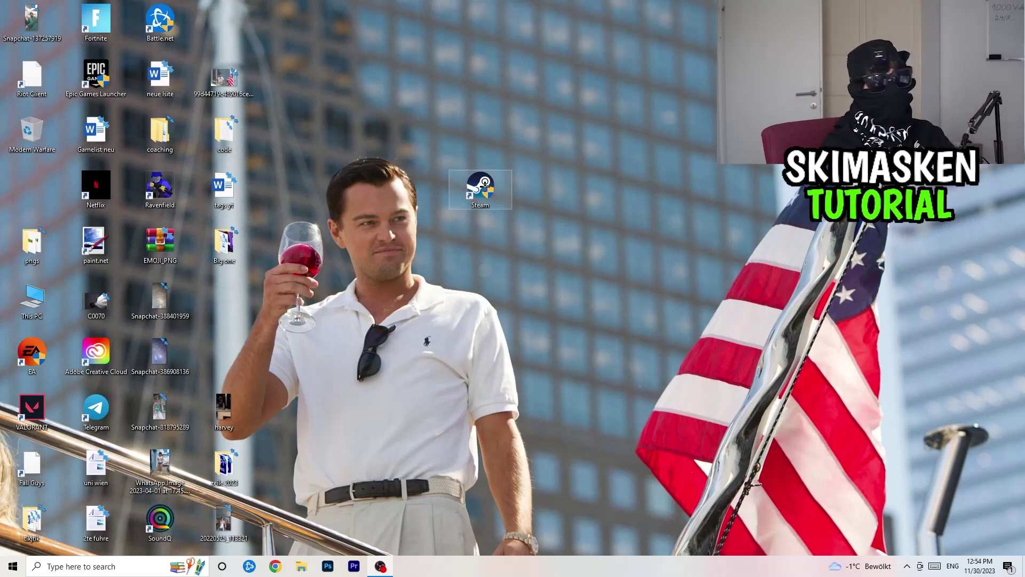
# - Reopen the Steam shortcut's compatibility properties to check the run-as-administrator option, and close them
pyautogui.rightClick(487, 187)
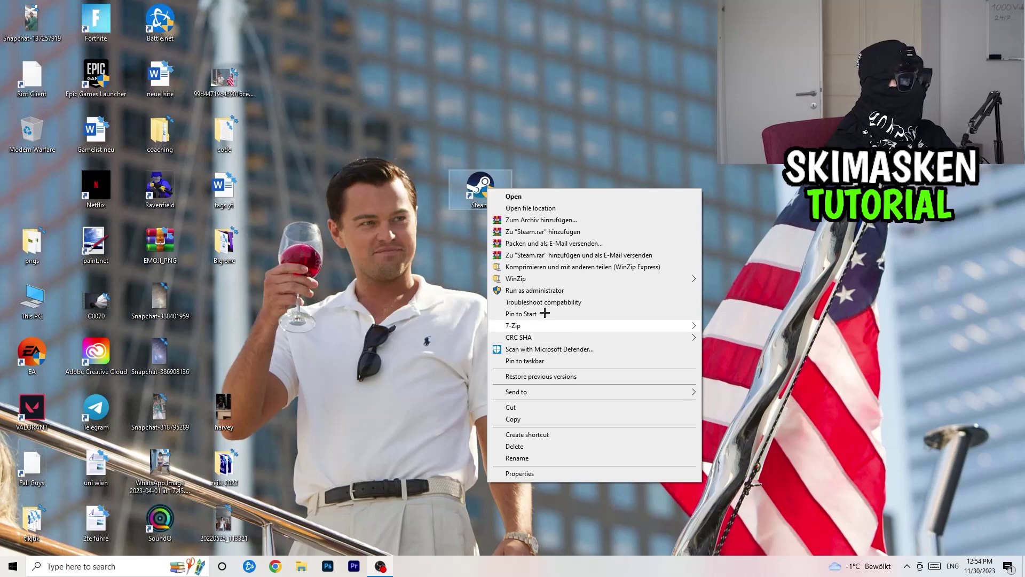
pyautogui.click(549, 473)
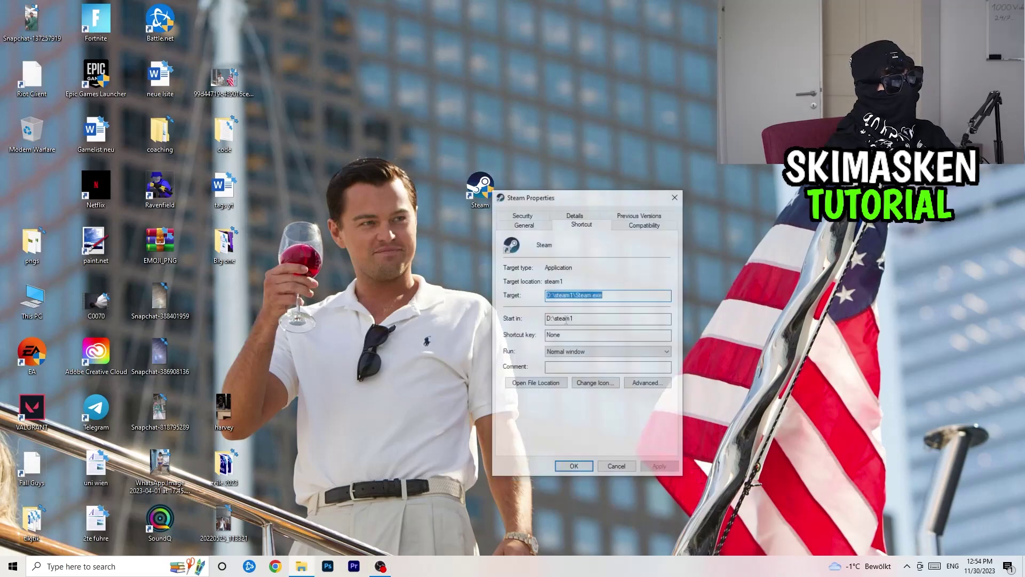
pyautogui.click(645, 223)
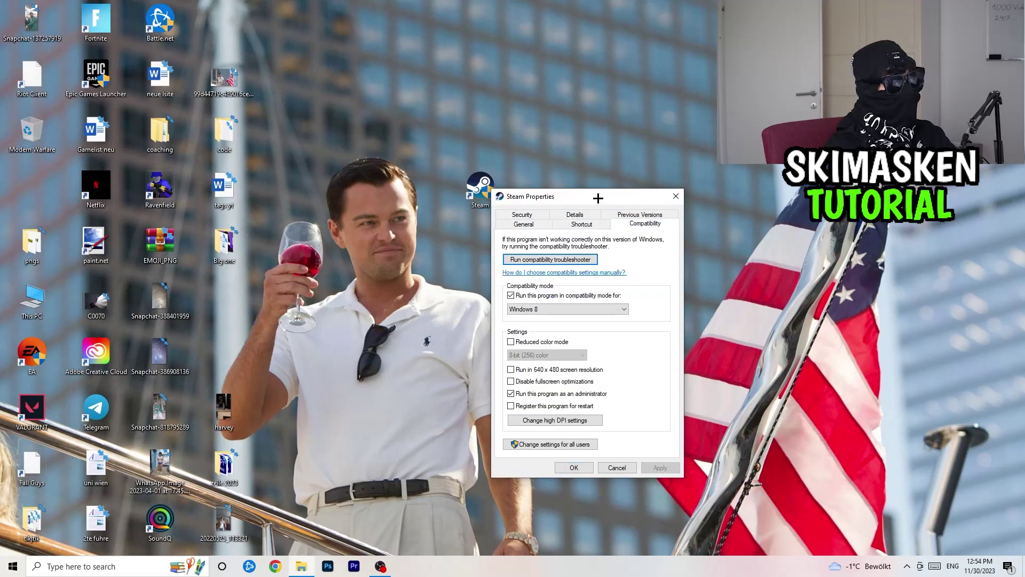
pyautogui.click(679, 196)
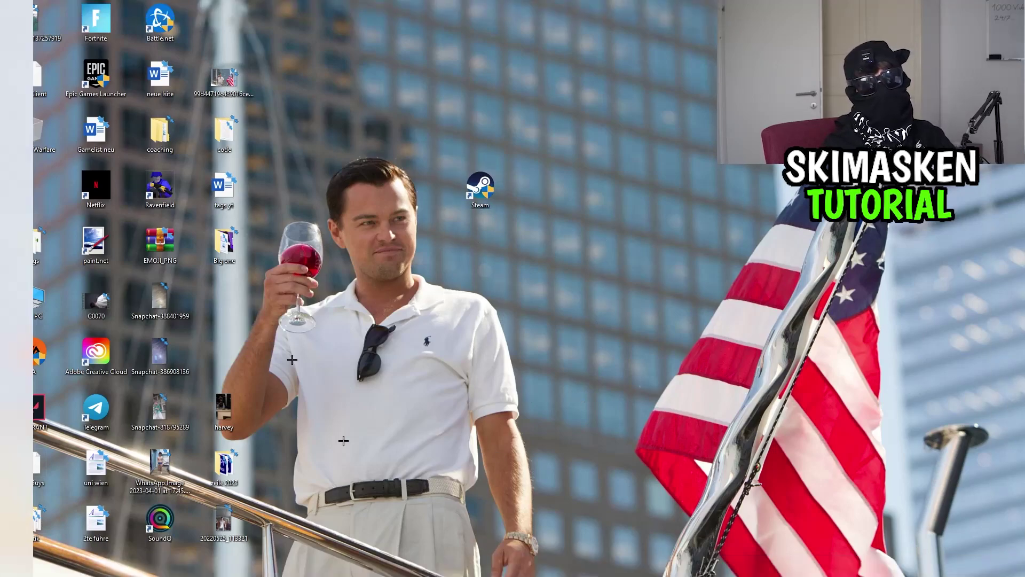
# - Open Task Manager in a maximized window and examine the programs that launch at startup
pyautogui.rightClick(469, 568)
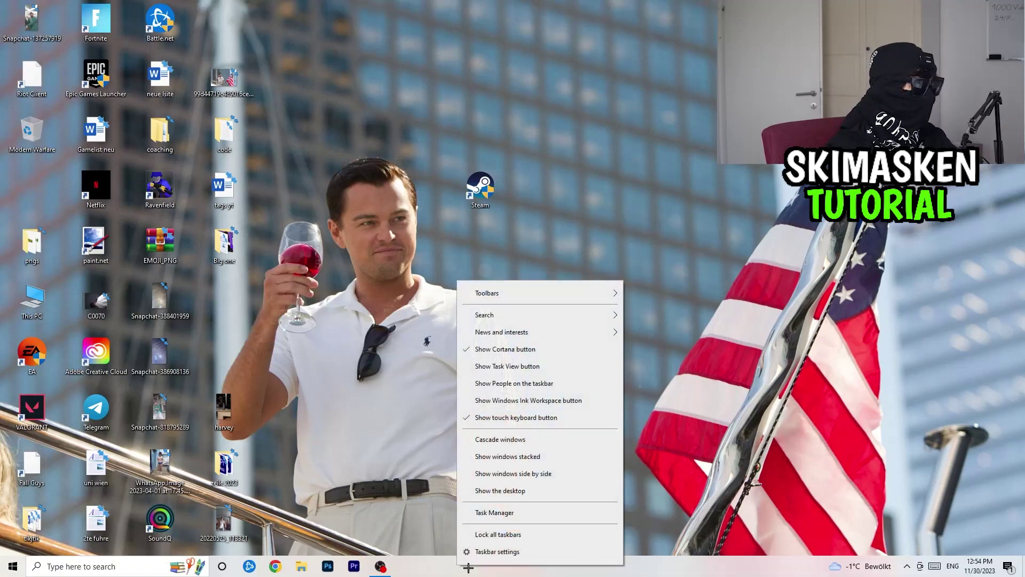
pyautogui.click(493, 519)
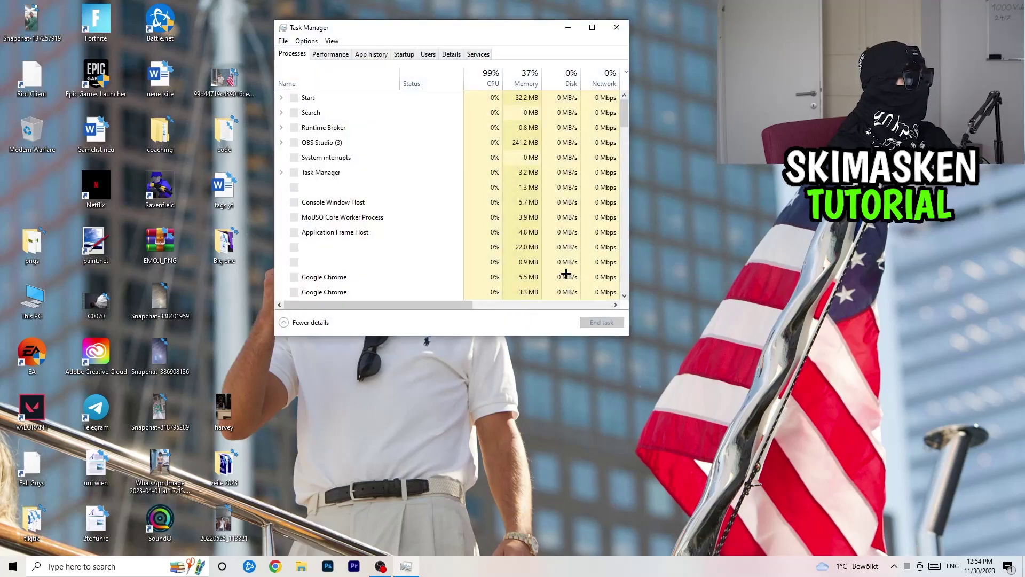
pyautogui.click(597, 26)
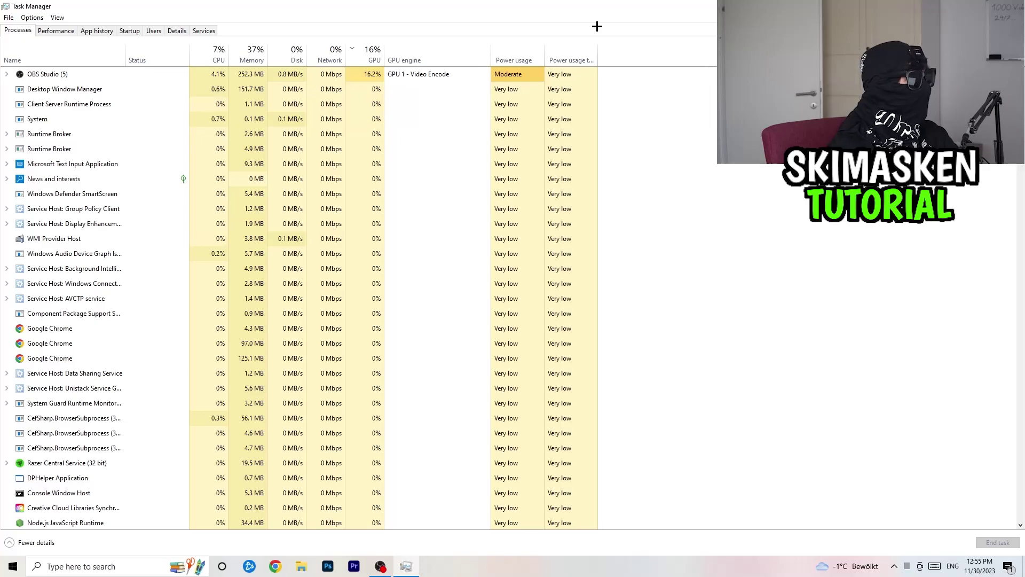
pyautogui.click(130, 31)
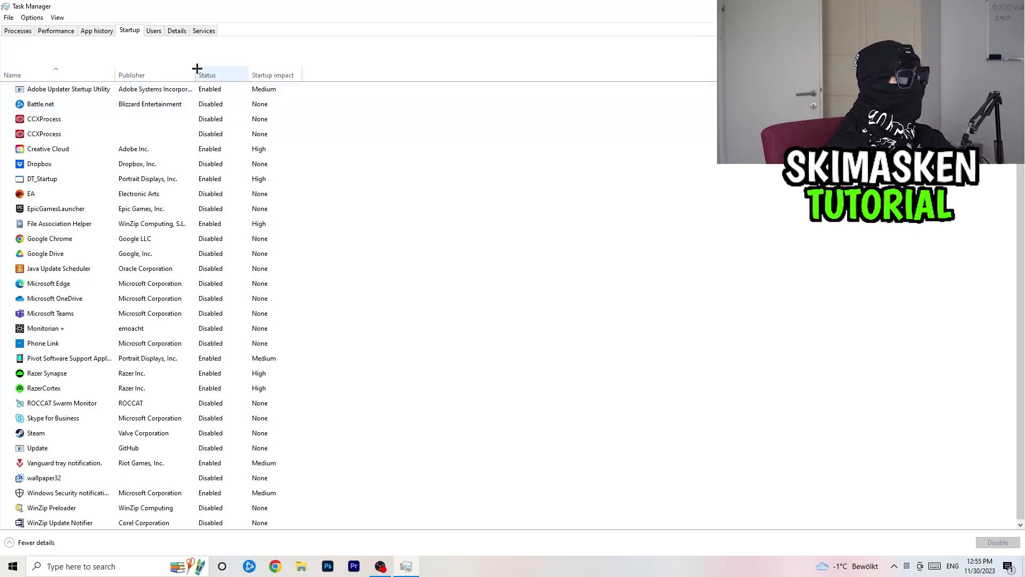
# - Inspect the priority levels available for a chrome.exe process in Task Manager's details, and close Task Manager
pyautogui.click(178, 31)
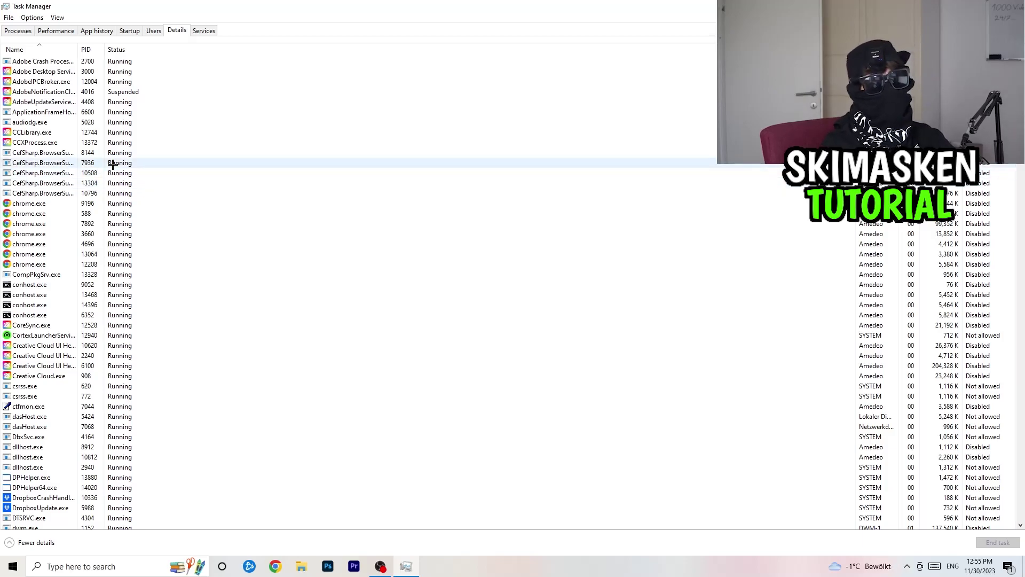
pyautogui.rightClick(44, 246)
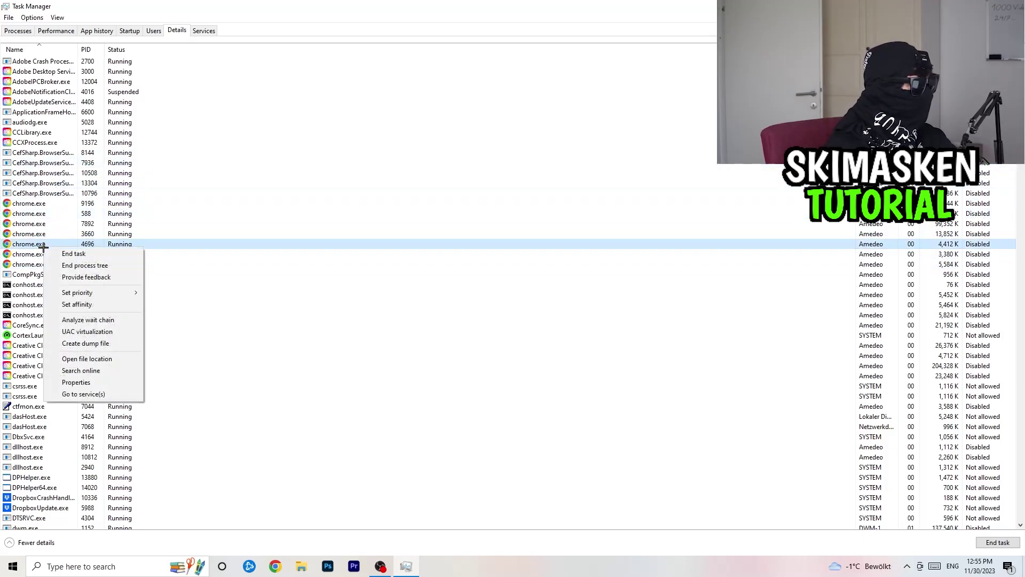
pyautogui.rightClick(41, 246)
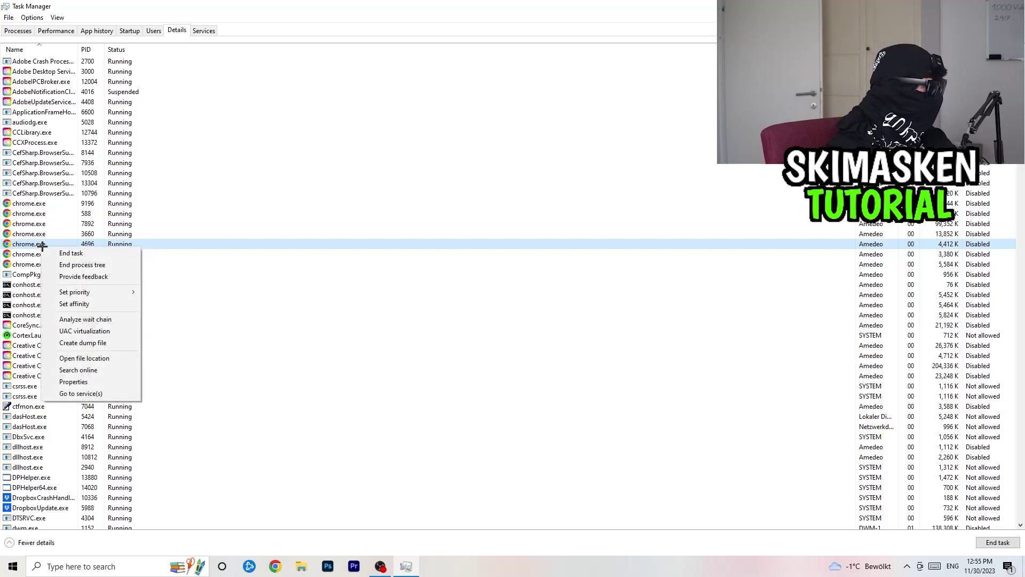
pyautogui.moveTo(77, 290)
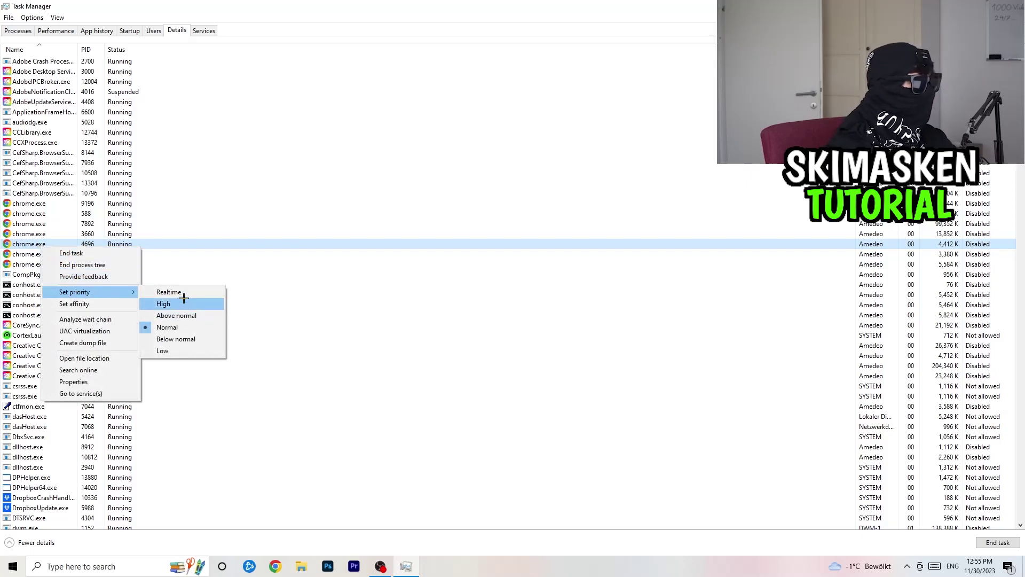
pyautogui.click(471, 50)
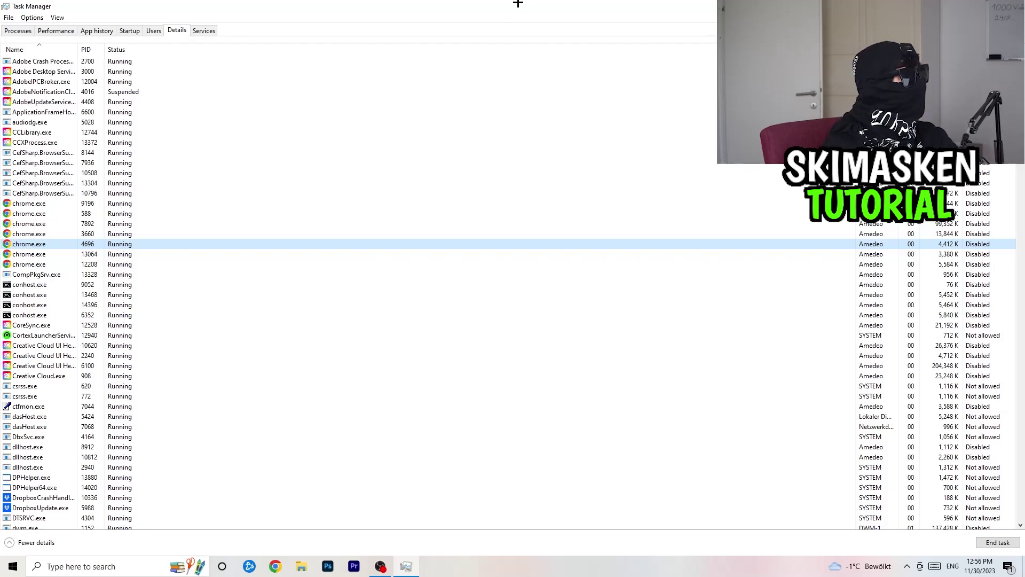
pyautogui.click(1012, 6)
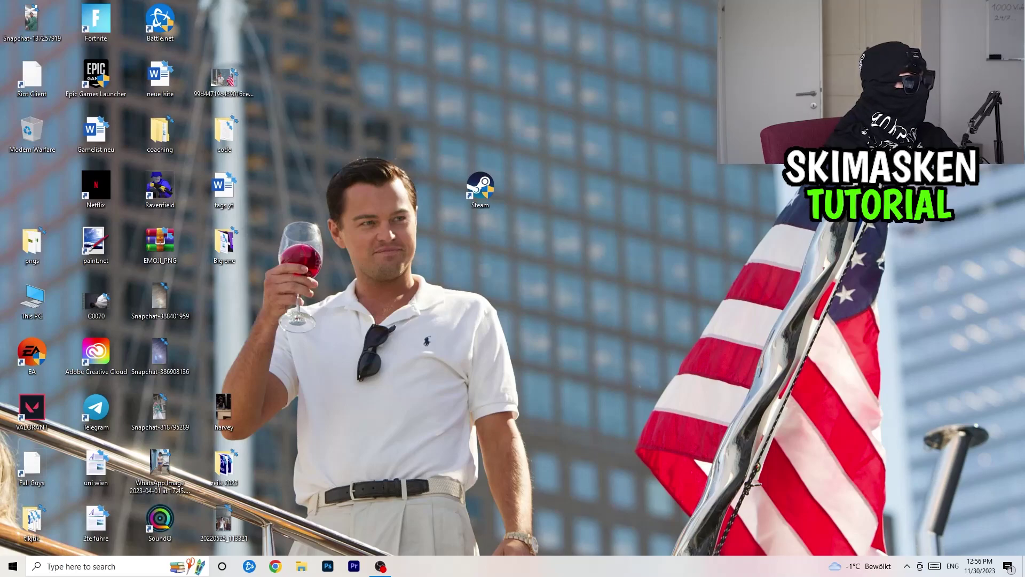
# - Open the Gaming category of Windows Settings and check the Game Bar options
pyautogui.rightClick(522, 415)
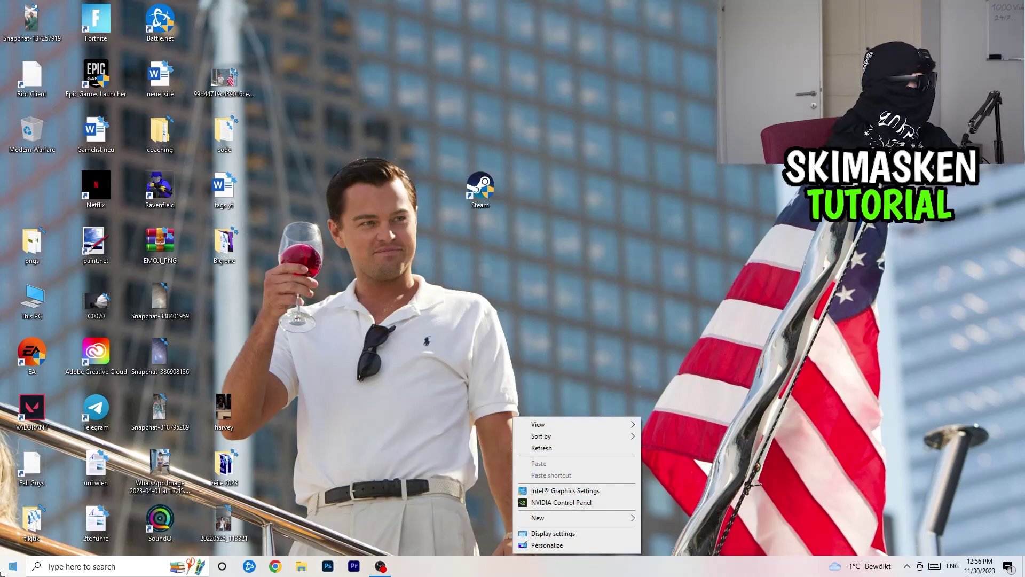
pyautogui.click(11, 566)
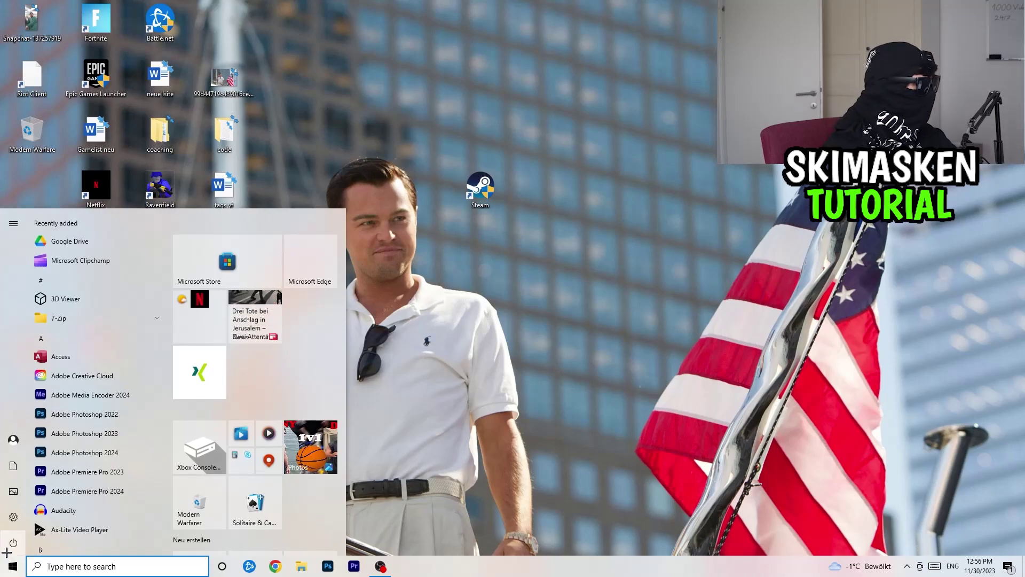
pyautogui.click(21, 515)
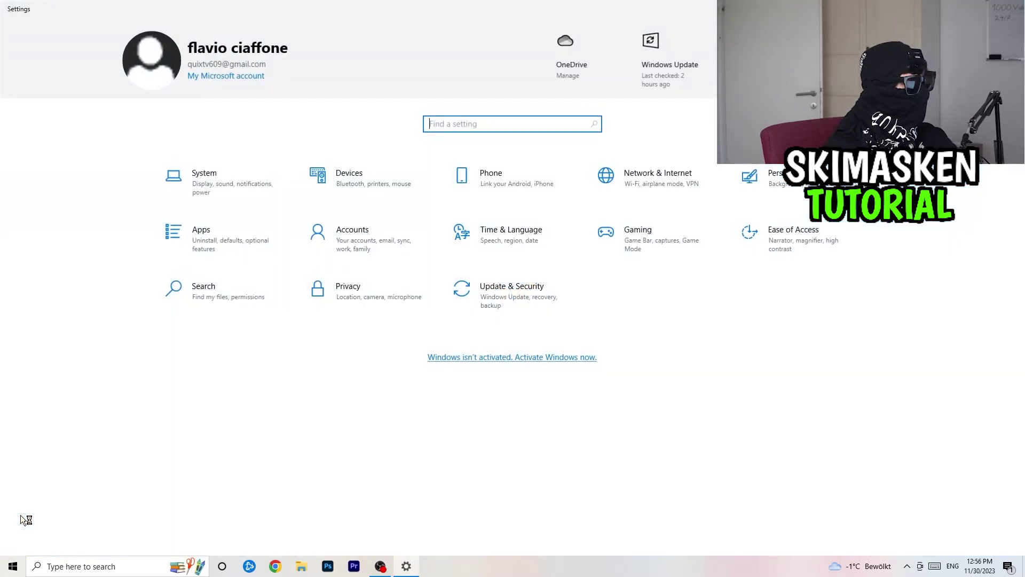
pyautogui.click(609, 232)
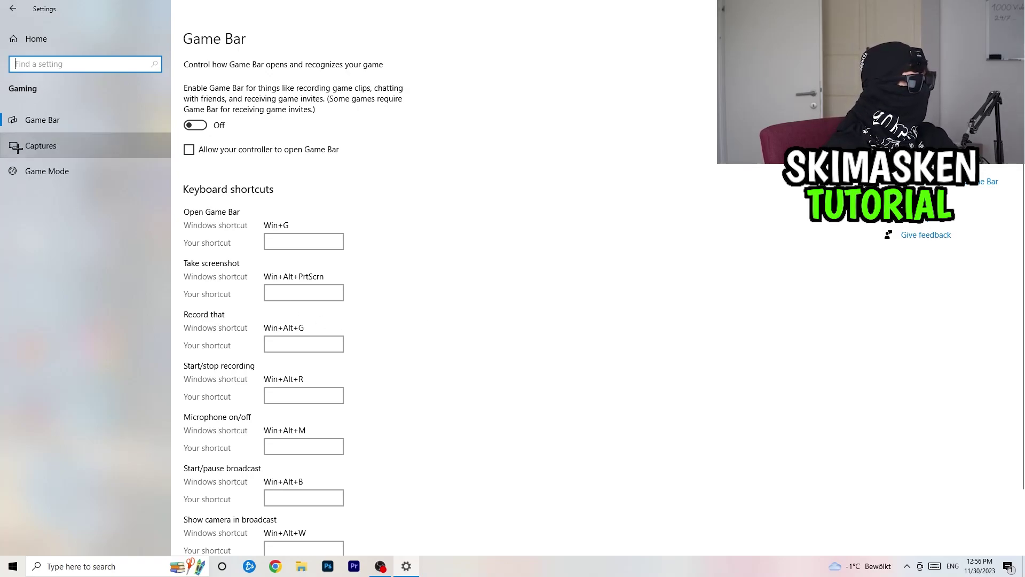
# - Check the background recording, audio and video options under Captures, and the Game Mode setting
pyautogui.click(40, 145)
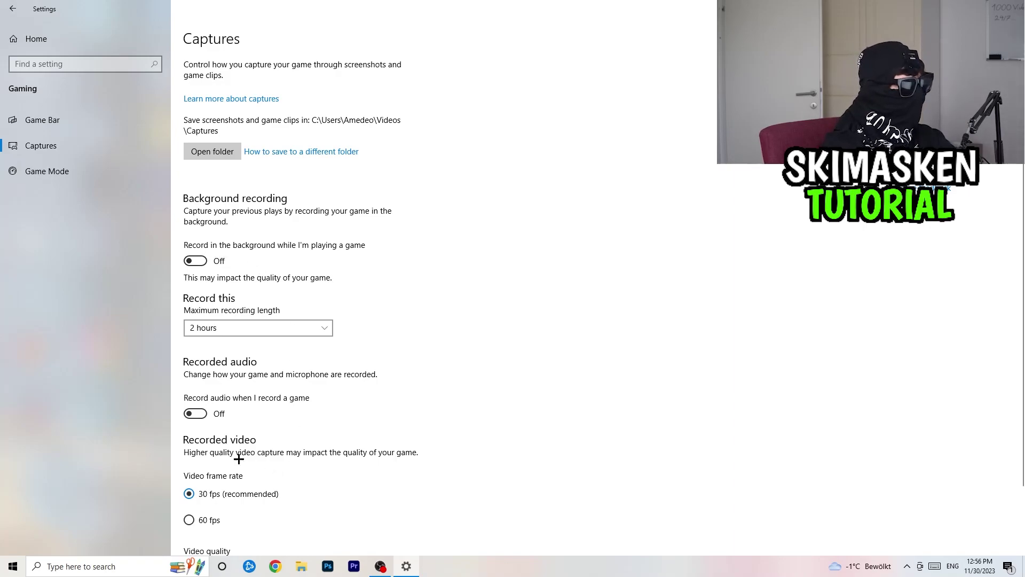
pyautogui.scroll(-3, 224, 426)
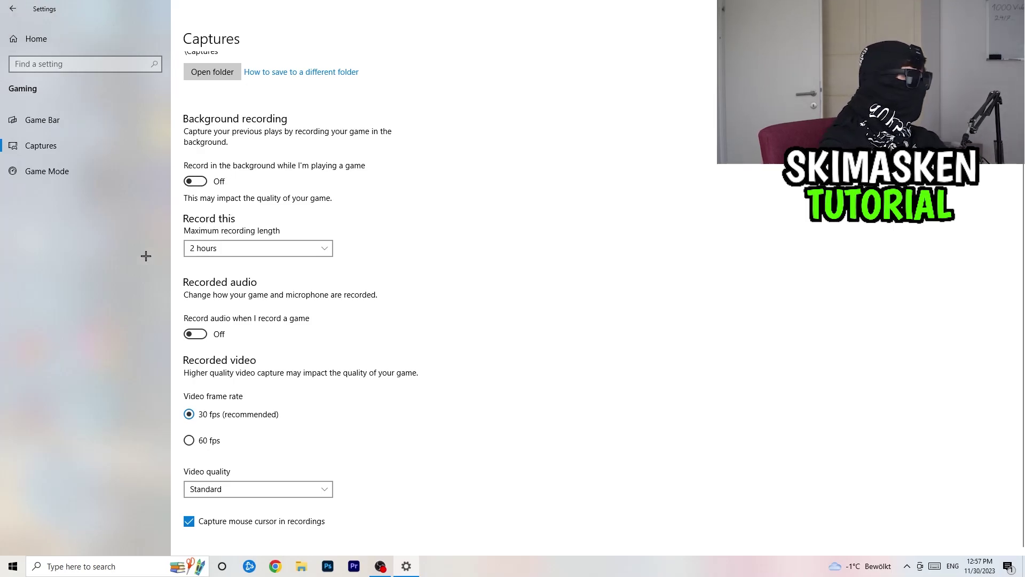
pyautogui.click(86, 179)
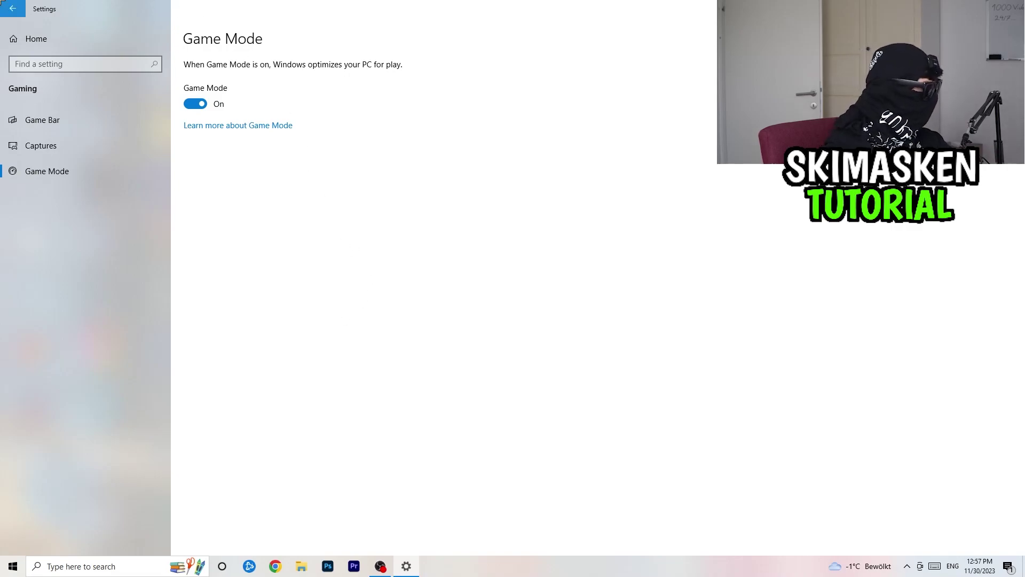
# - Examine the display scaling and resolution options in the System settings without changing them
pyautogui.click(2, 4)
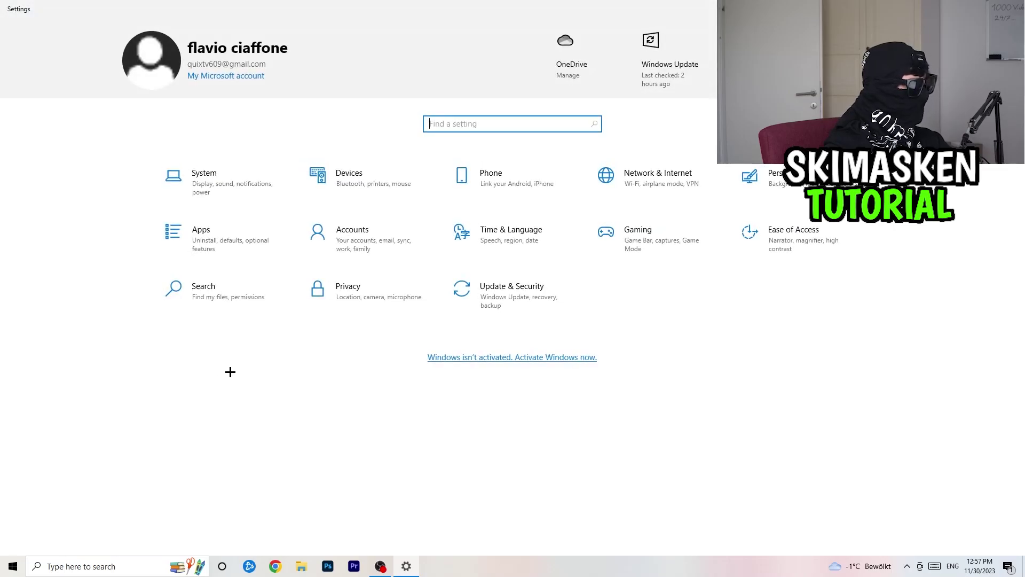
pyautogui.click(203, 191)
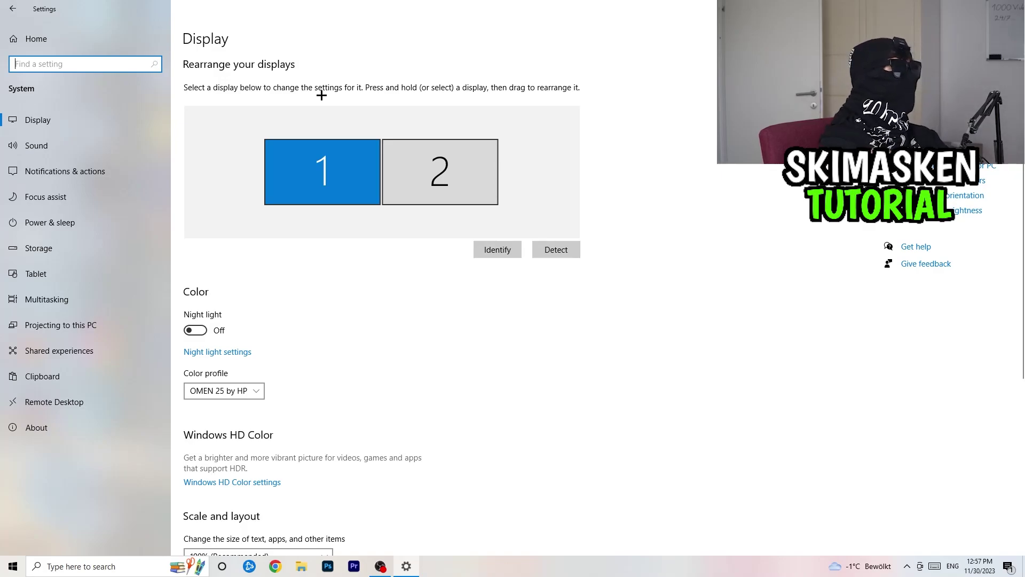
pyautogui.scroll(-5, 398, 149)
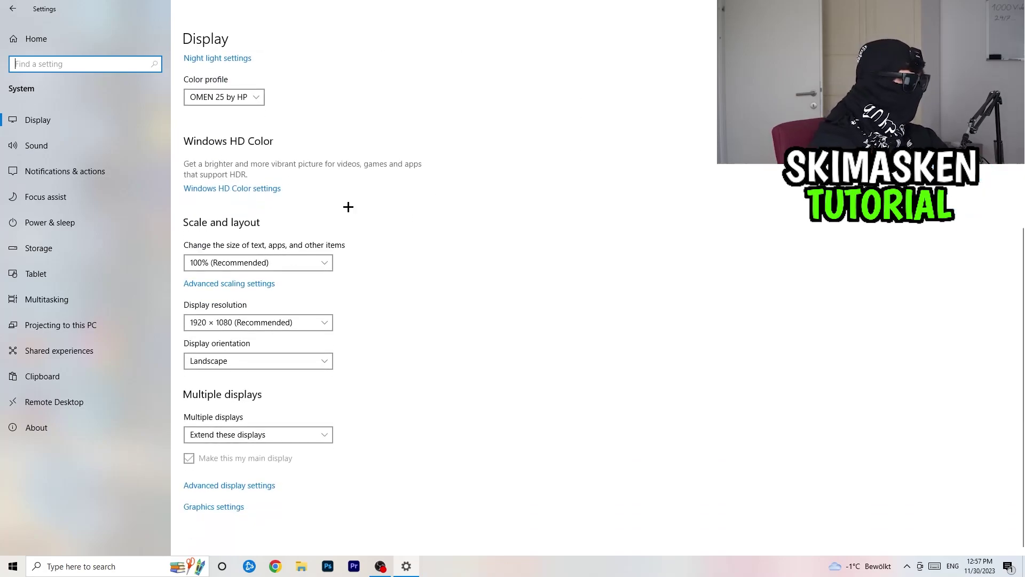
pyautogui.click(293, 265)
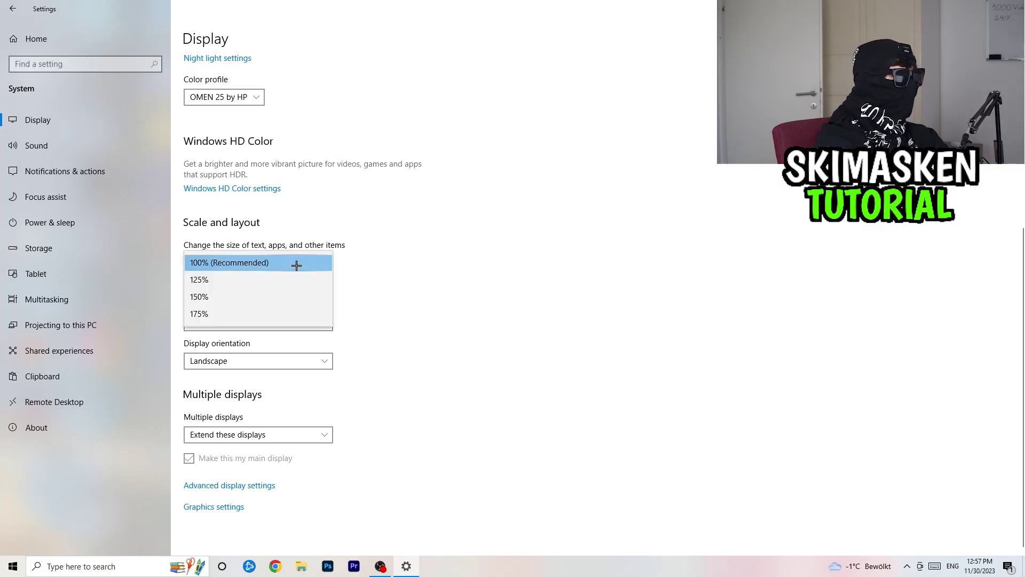
pyautogui.click(700, 407)
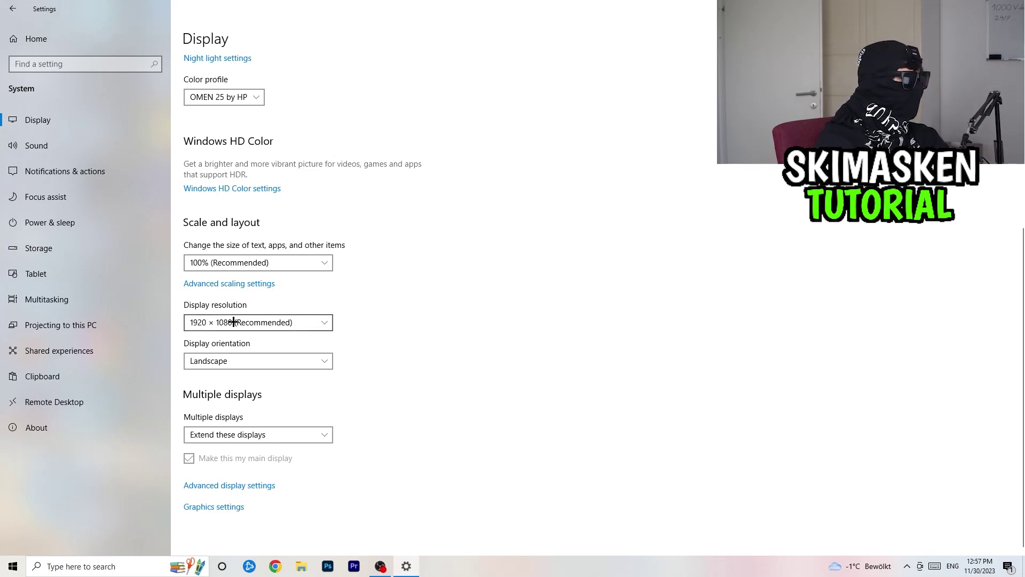
pyautogui.click(289, 323)
pyautogui.click(497, 268)
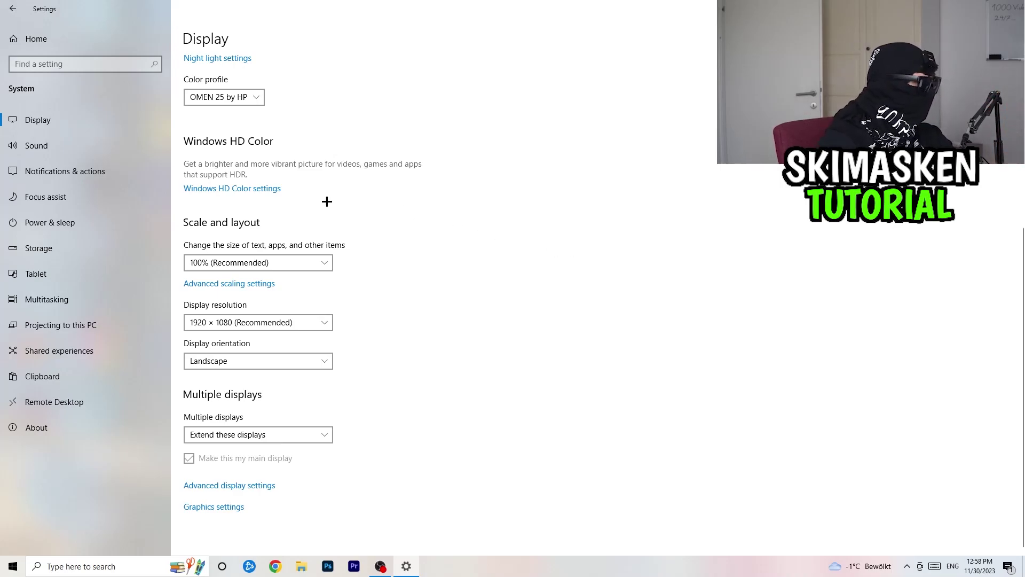
# - Check the Power & sleep settings and the preferred and additional power plans in Power Options
pyautogui.click(64, 229)
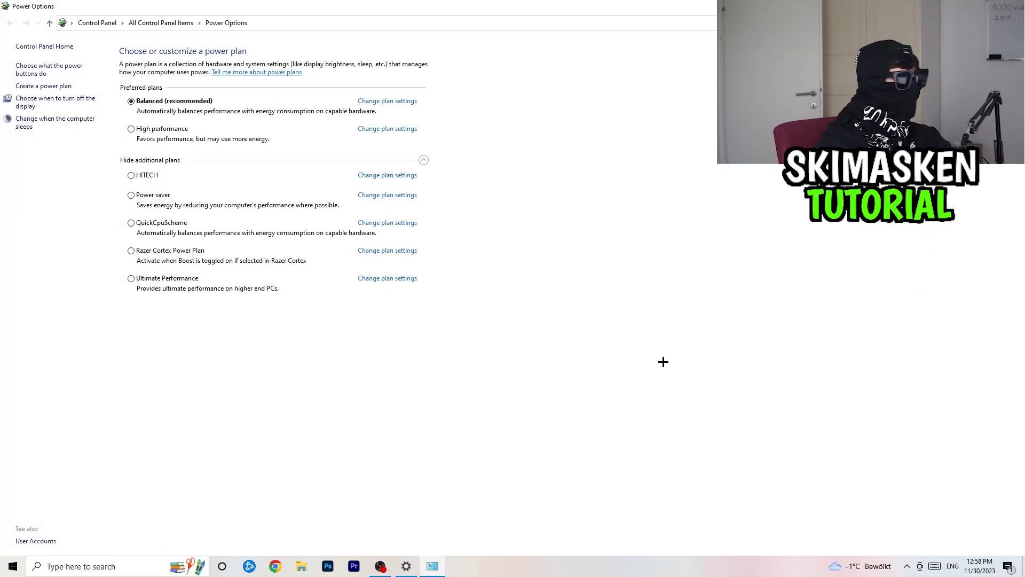
pyautogui.click(424, 161)
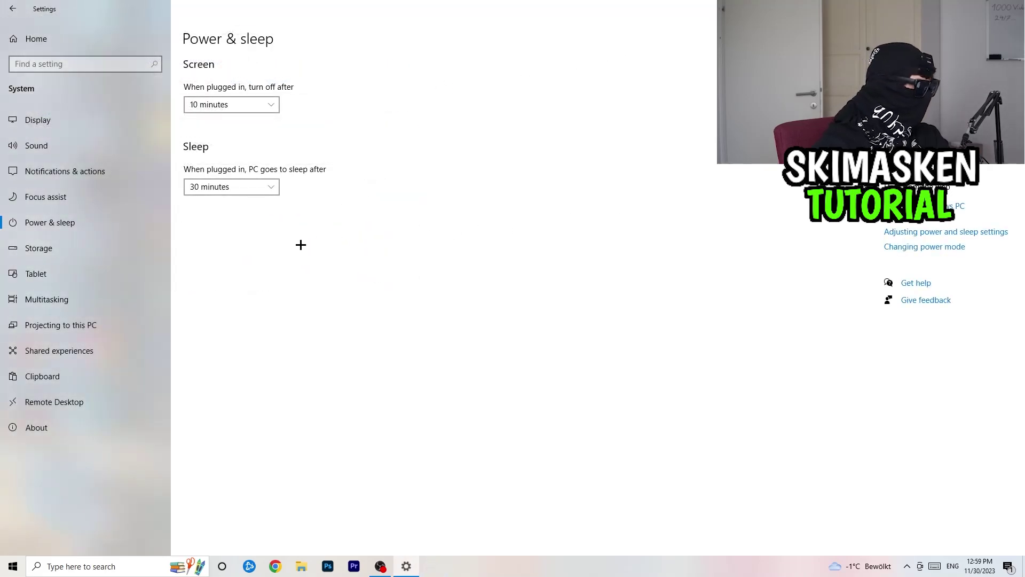
# - Inspect the Storage Sense configuration, including the recycle bin and Downloads deletion intervals, and return to the Settings home page
pyautogui.click(121, 250)
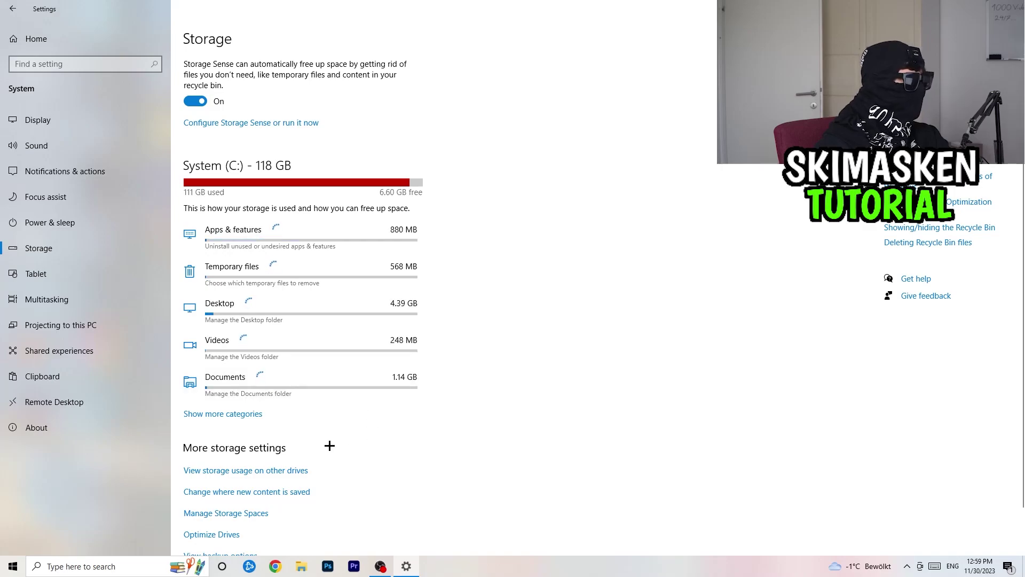
pyautogui.click(263, 125)
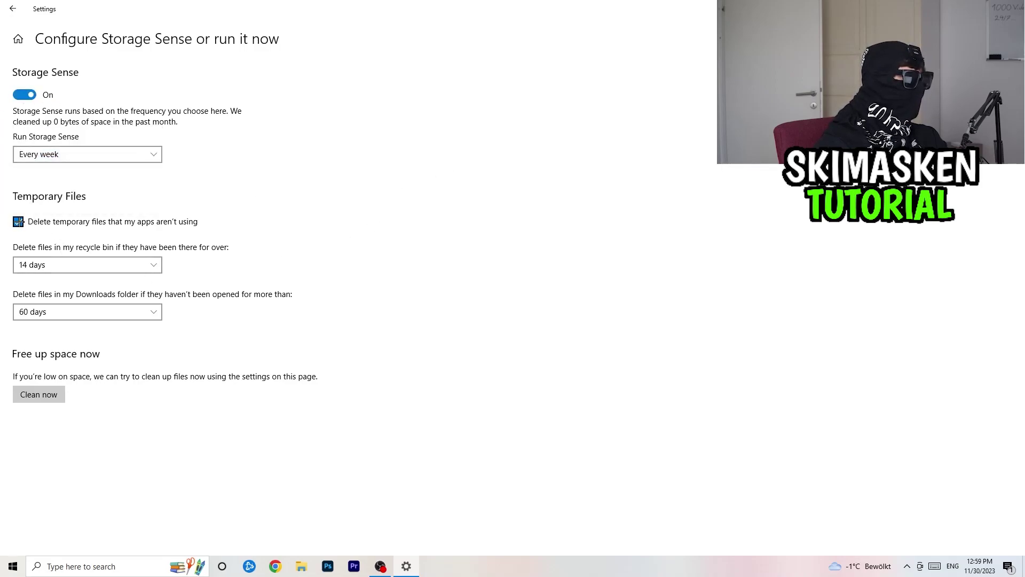
pyautogui.click(93, 266)
pyautogui.click(93, 266)
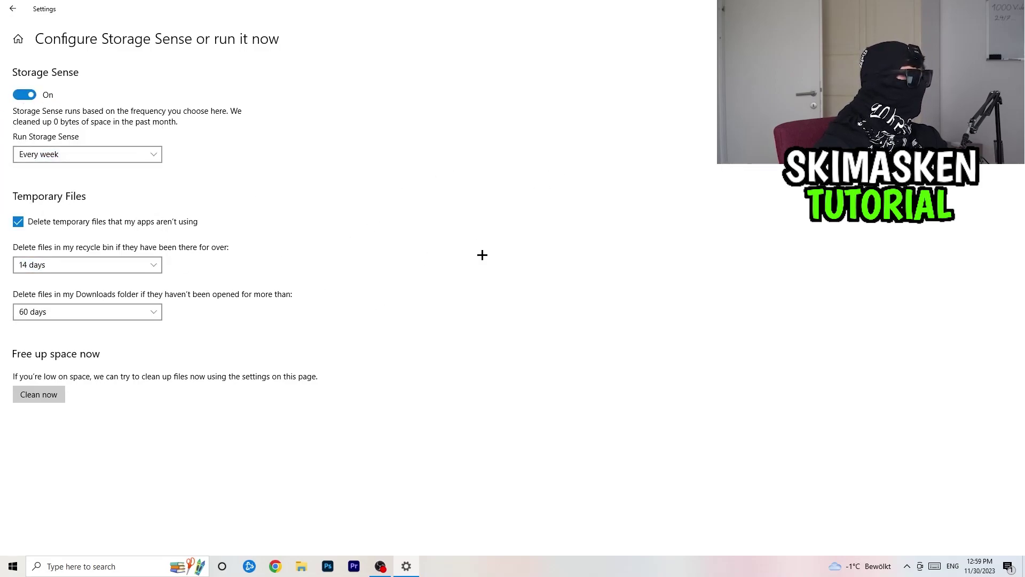
pyautogui.click(103, 314)
pyautogui.click(103, 314)
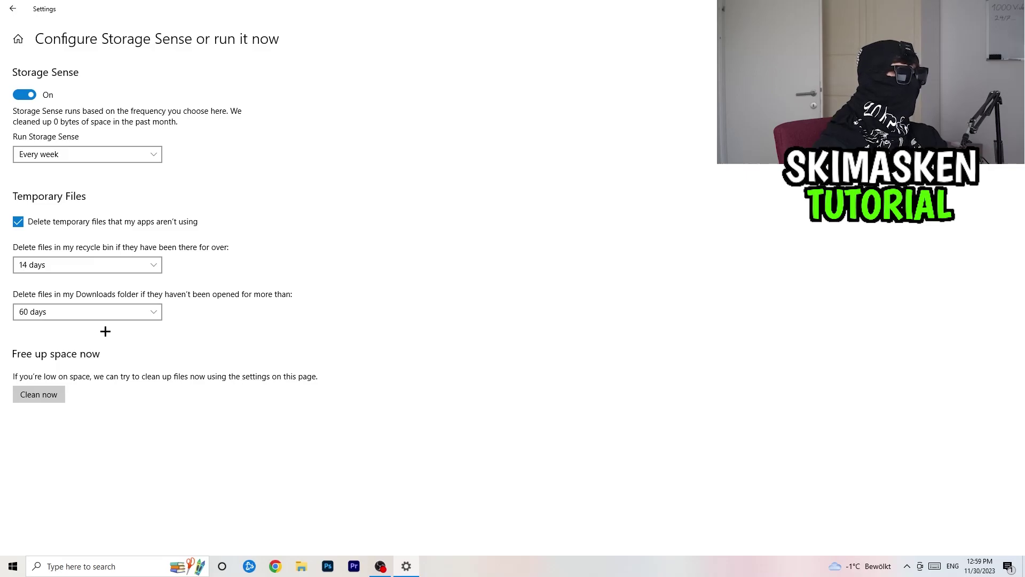
pyautogui.click(13, 12)
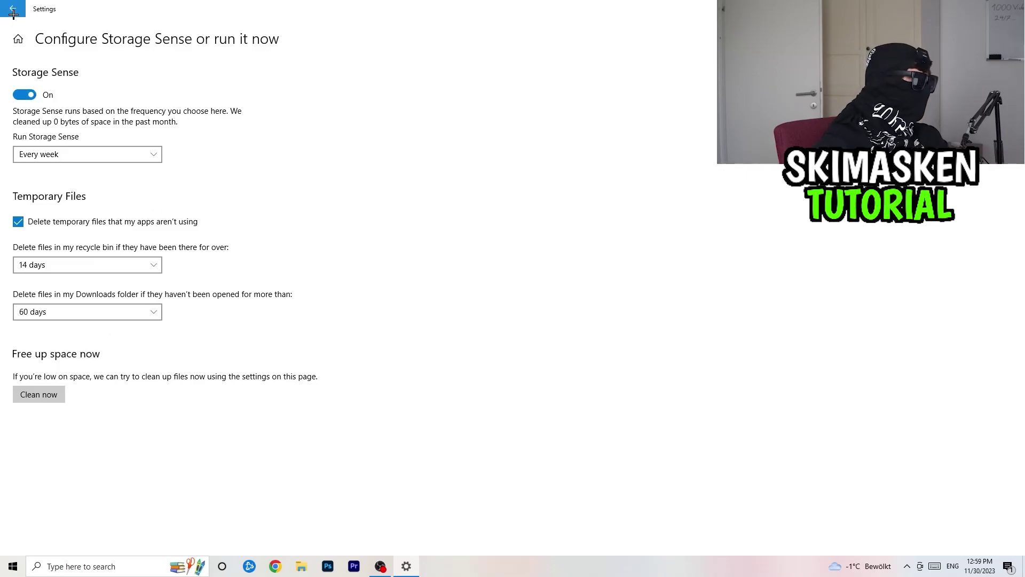
pyautogui.click(14, 11)
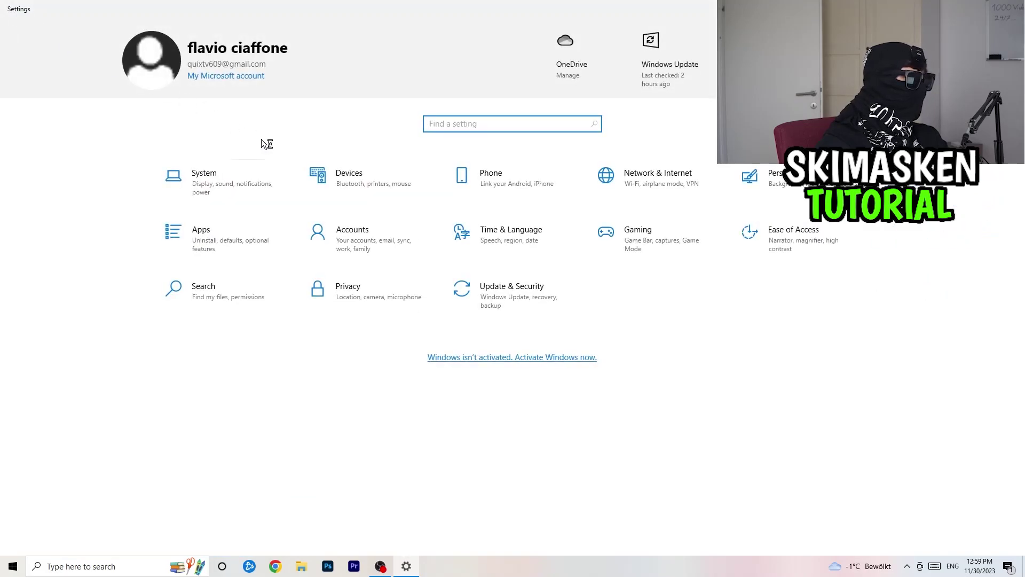
# - Check the Windows Update page under Update & Security, and close Settings
pyautogui.click(510, 289)
pyautogui.click(86, 120)
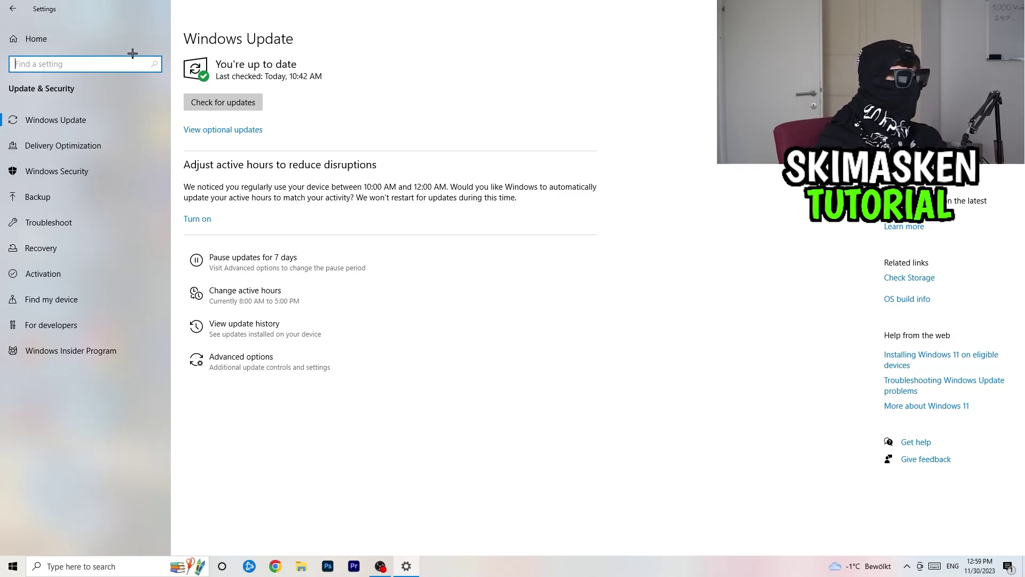
pyautogui.click(1012, 8)
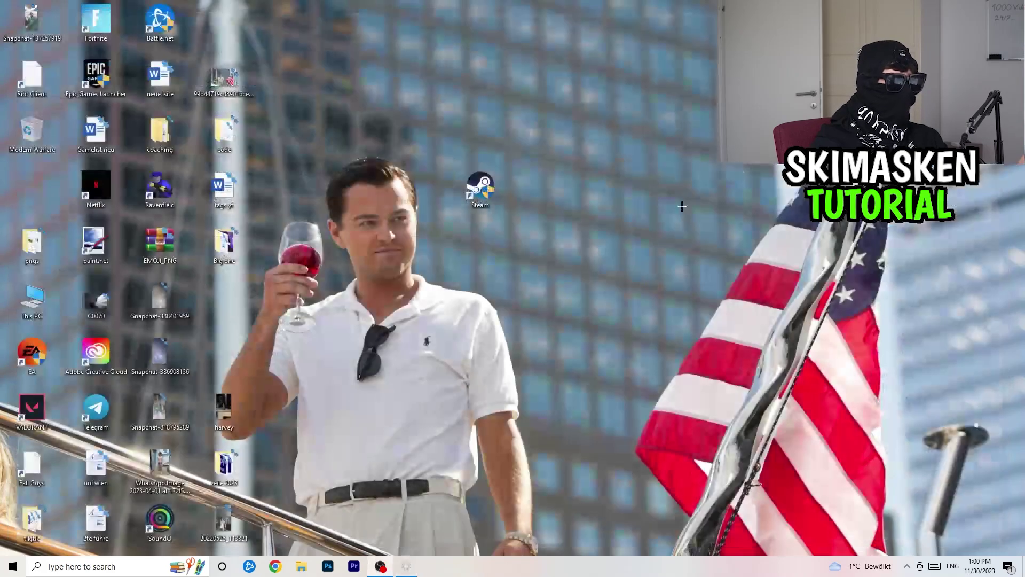